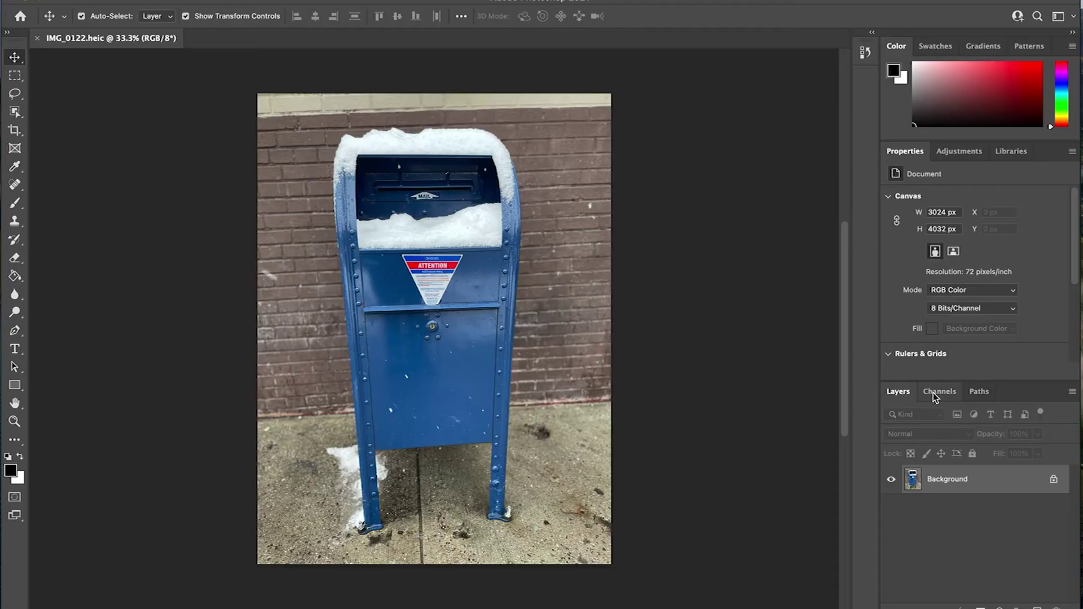
Inspect the Red, Green, Blue and Depth Map channels, then return to full color and Layers
{"action": "left_click", "coordinate": [938, 392]}
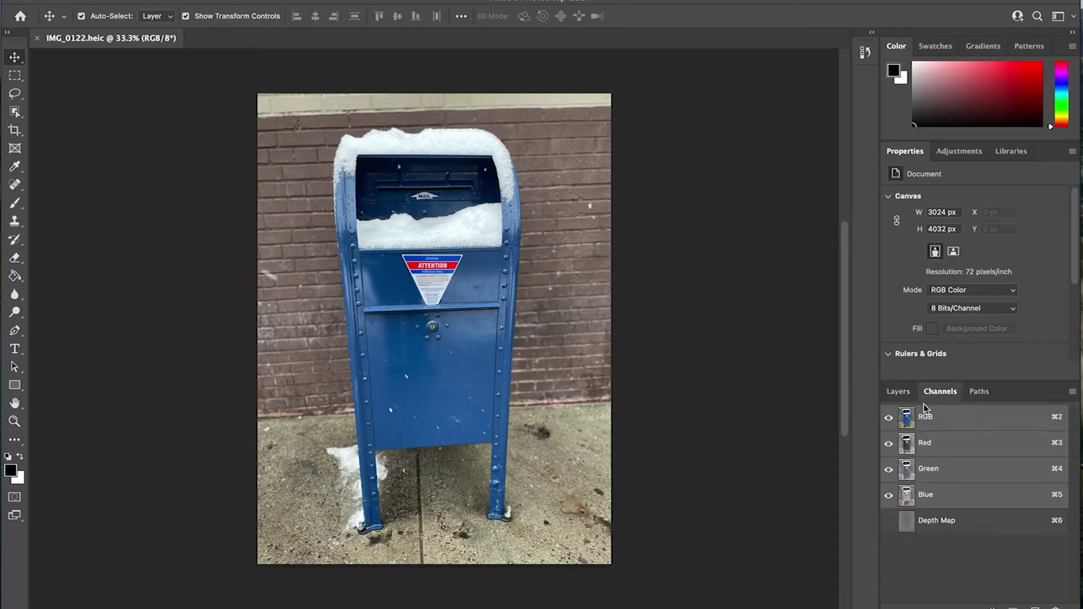
{"action": "left_click", "coordinate": [889, 444]}
{"action": "left_click", "coordinate": [889, 473]}
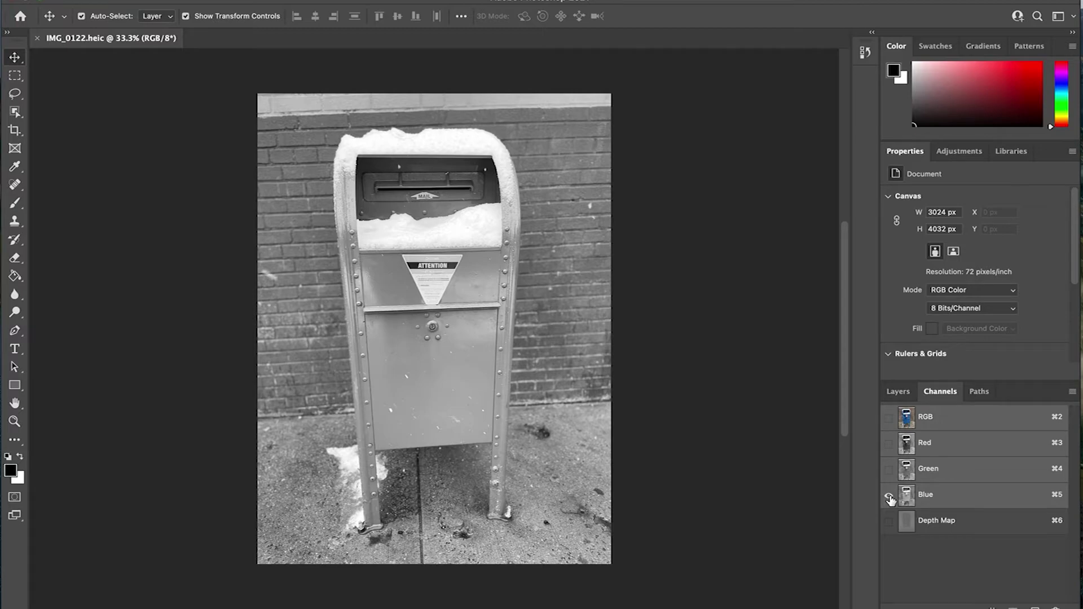
{"action": "left_click", "coordinate": [889, 523]}
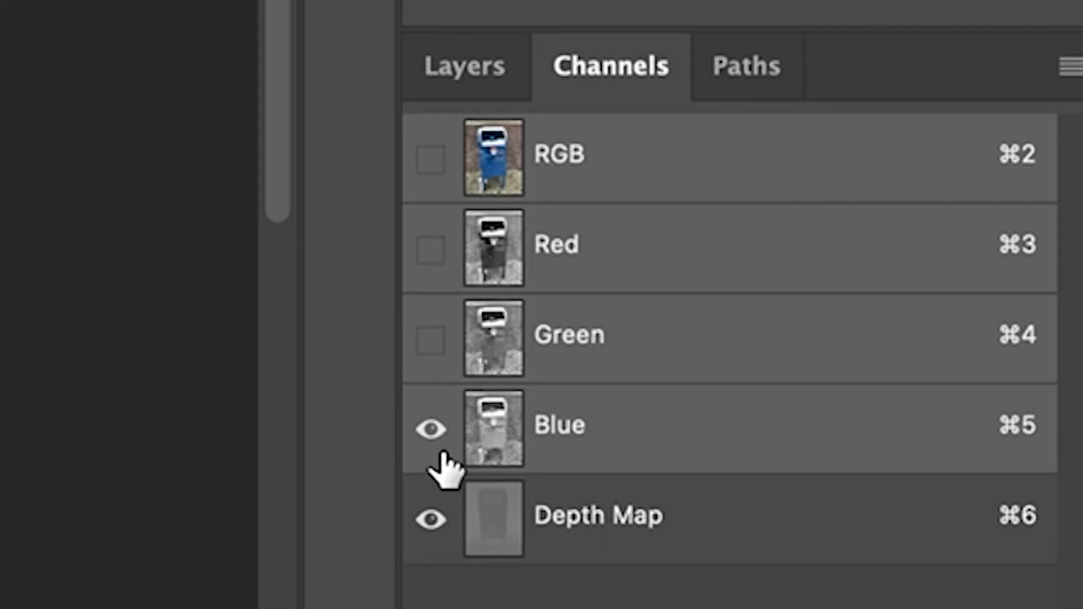
{"action": "left_click", "coordinate": [433, 431]}
{"action": "left_click", "coordinate": [521, 166]}
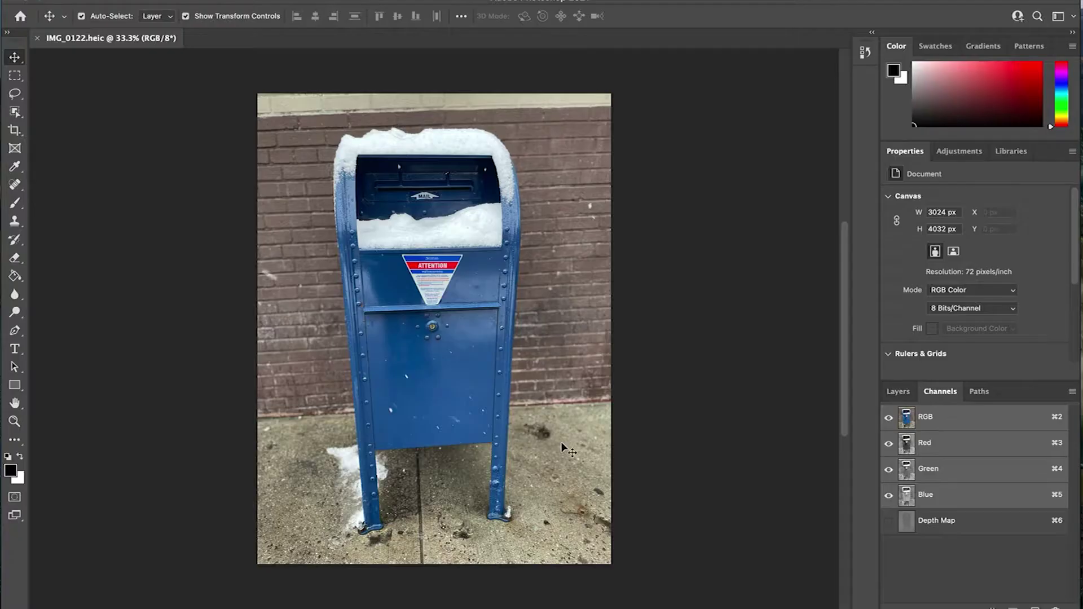
{"action": "left_click", "coordinate": [898, 392]}
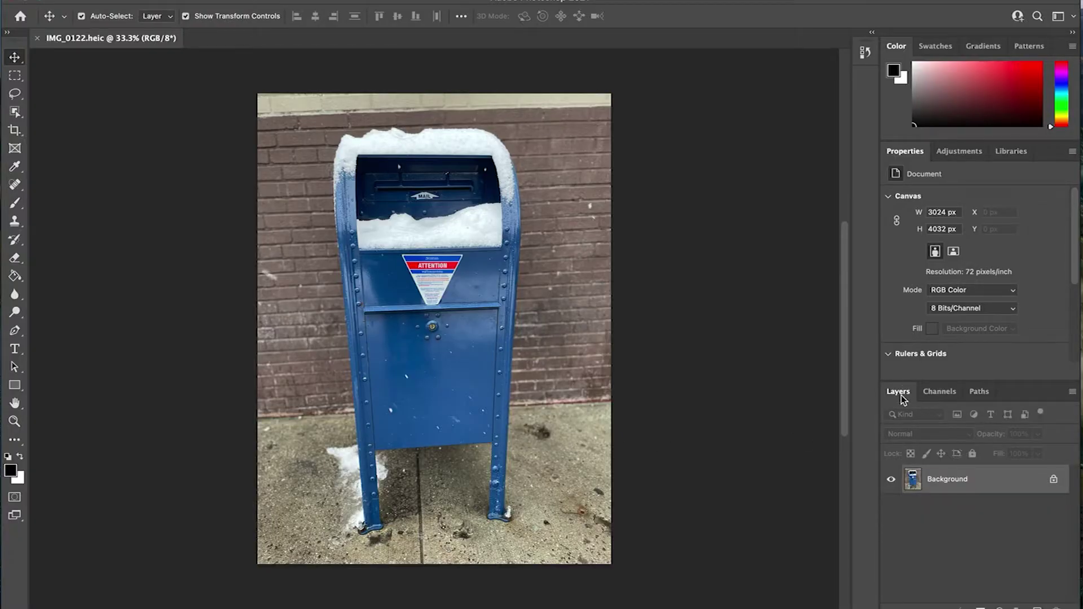
Back in Channels, hide Red, Green and Blue so only the Depth Map shows
{"action": "left_click", "coordinate": [933, 392]}
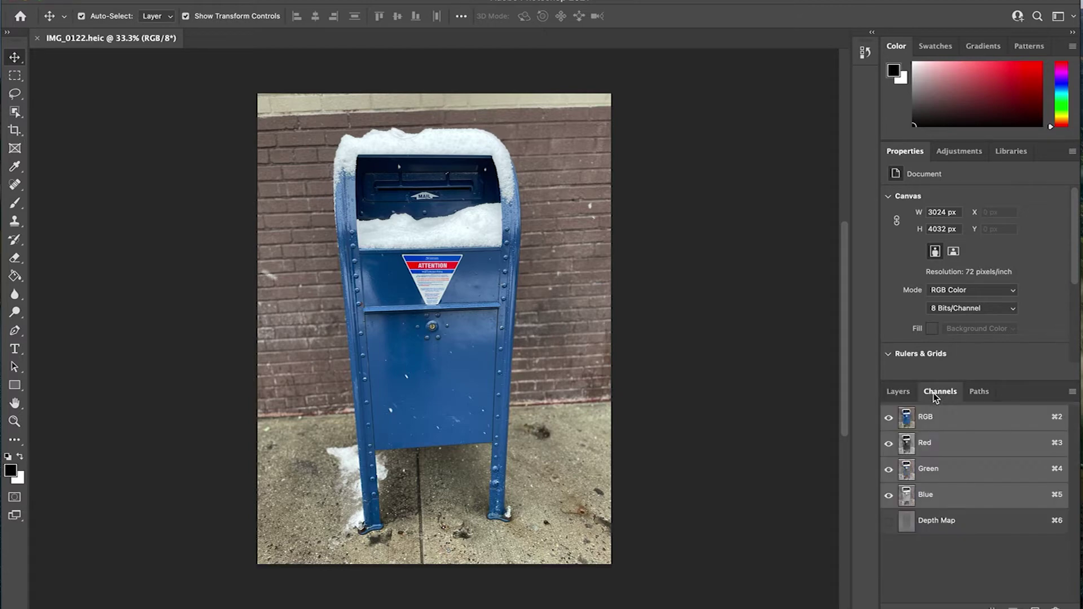
{"action": "left_click", "coordinate": [889, 443]}
{"action": "left_click", "coordinate": [889, 469]}
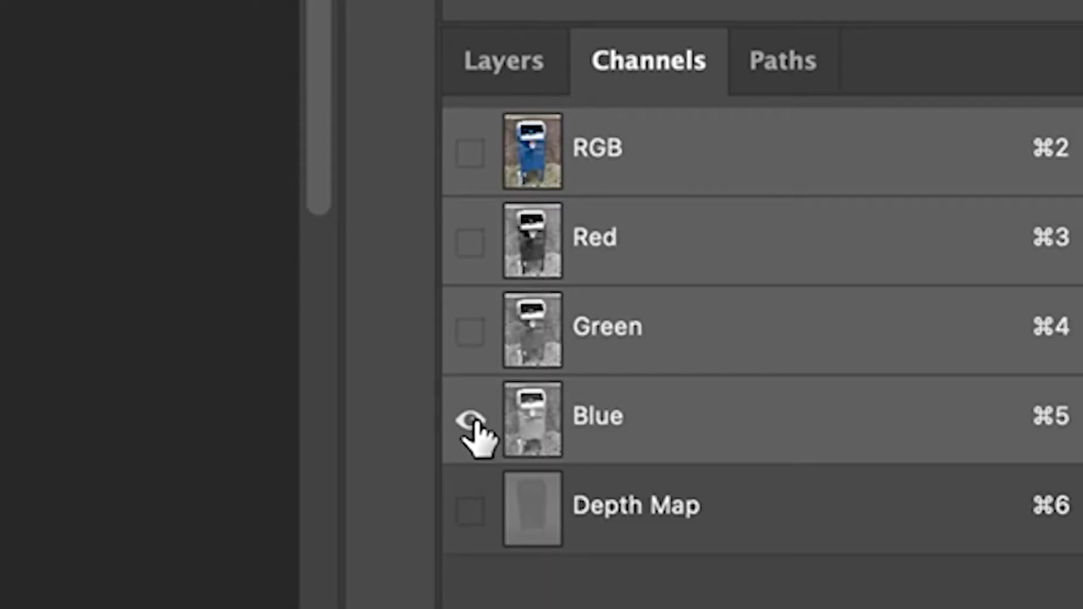
{"action": "left_click", "coordinate": [470, 510]}
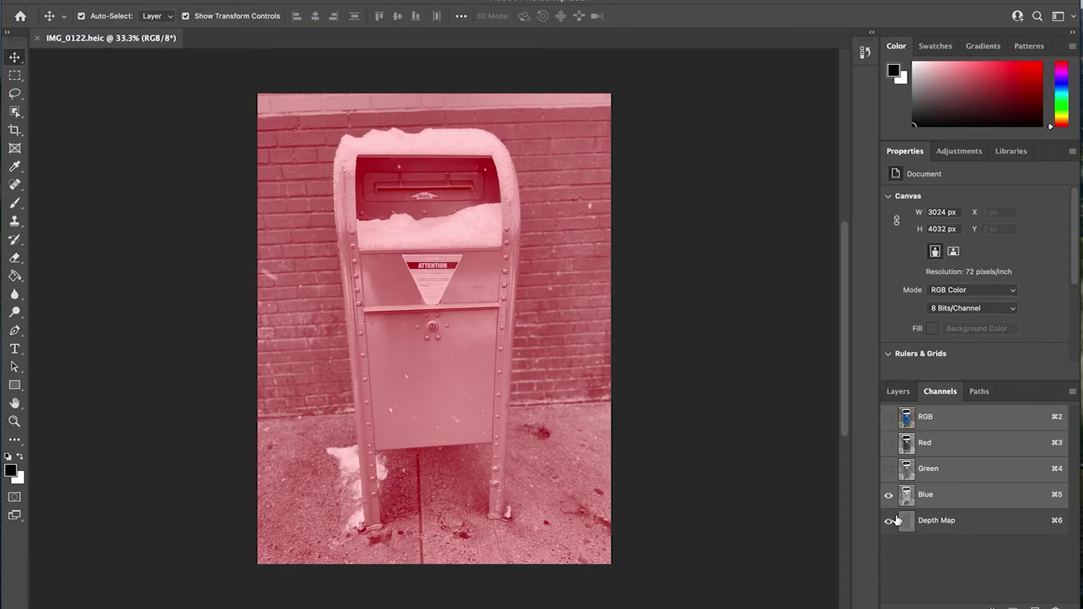
{"action": "left_click", "coordinate": [888, 496]}
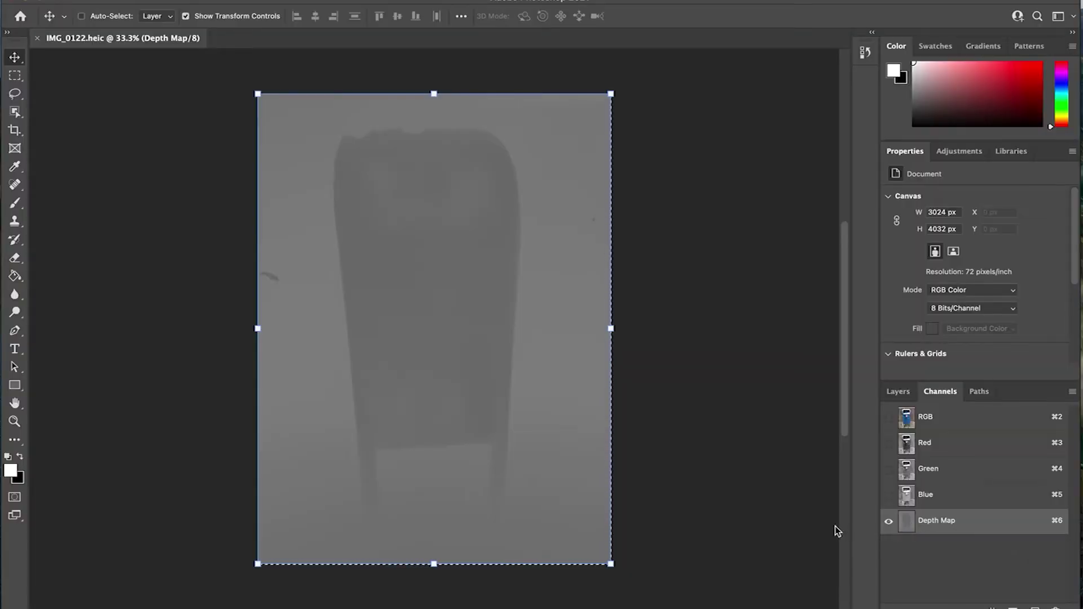
Start a new document preset from the clipboard at 3024 × 4032 px, Grayscale 8 bit
{"action": "key", "text": "super+n"}
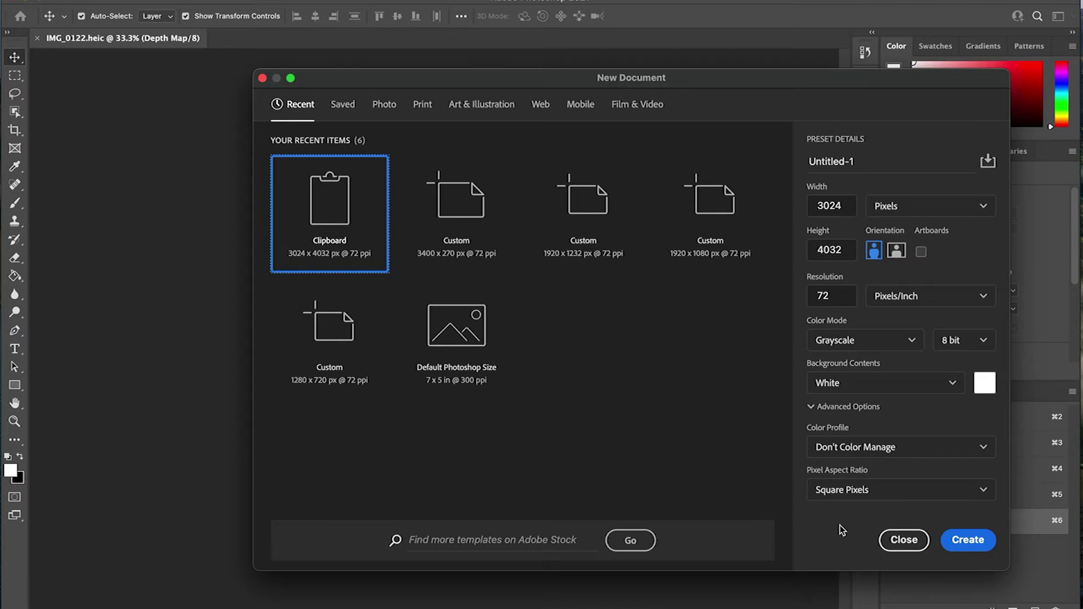
Create the document, paste the depth map, and save it for web as PNG-24 at 1280 px height
{"action": "key", "text": "Return"}
{"action": "key", "text": "super+v"}
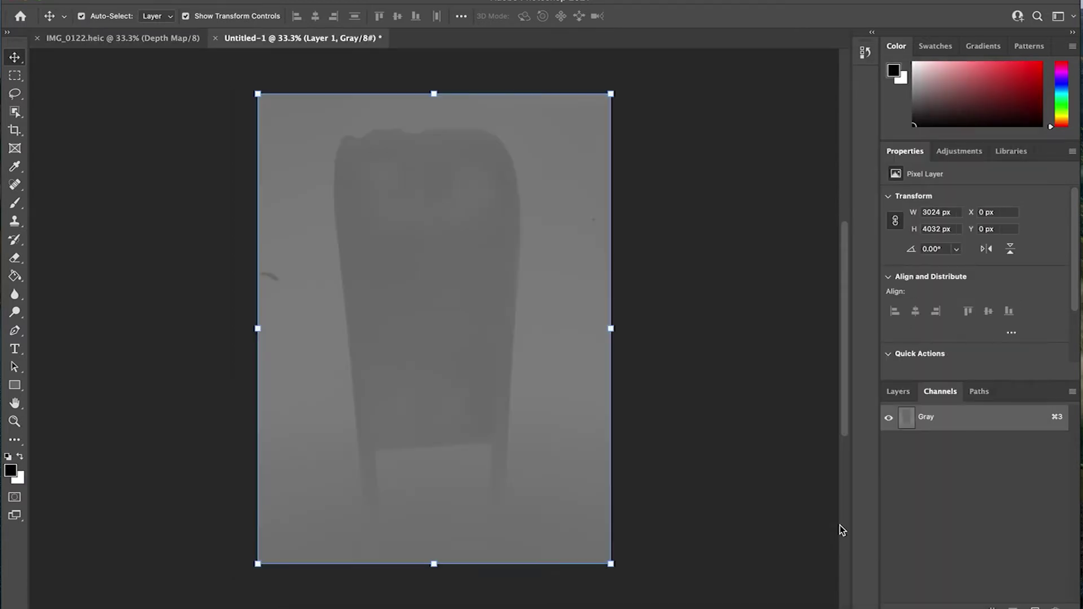
{"action": "left_click", "coordinate": [23, 1]}
{"action": "key", "text": "alt+shift+super+s"}
{"action": "double_click", "coordinate": [795, 475]}
{"action": "type", "text": "1280"}
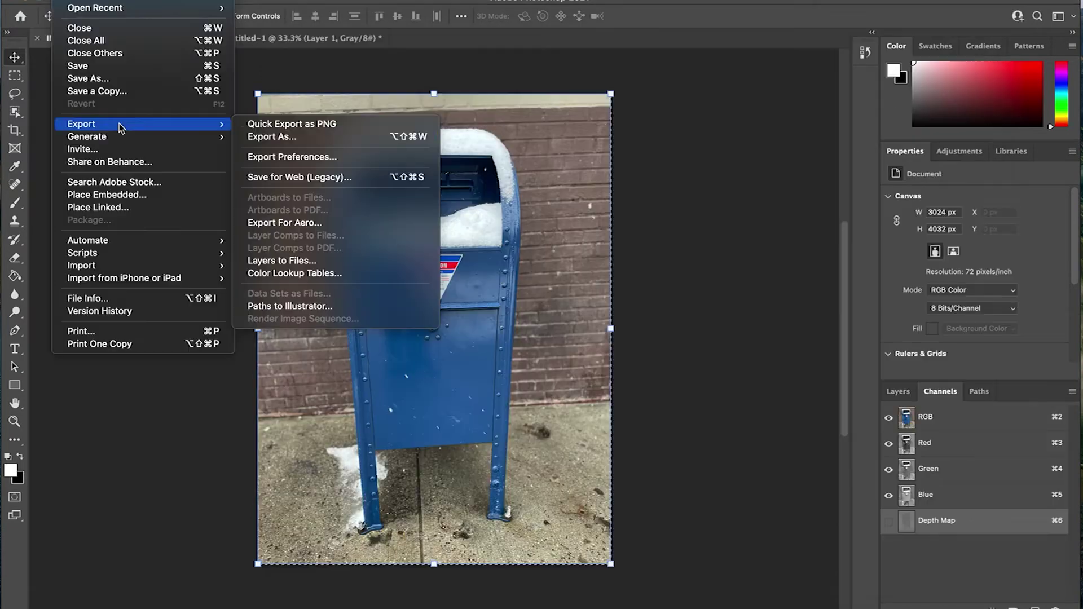
{"action": "left_click", "coordinate": [350, 178]}
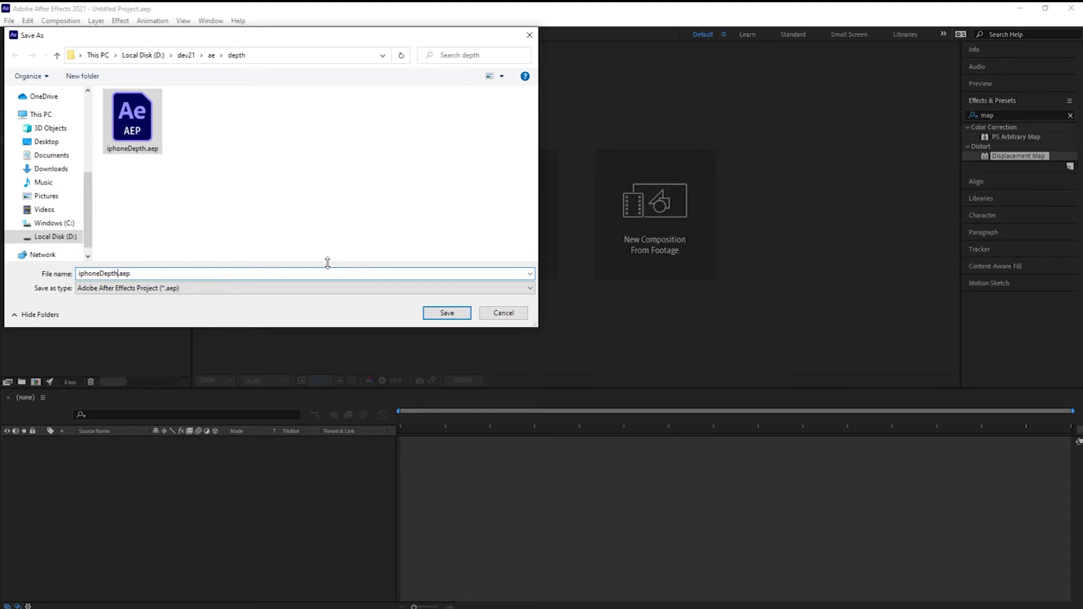
Append 2 to the file name so the project saves as iphoneDepth2.aep in the depth folder
{"action": "type", "text": "2"}
{"action": "key", "text": "Return"}
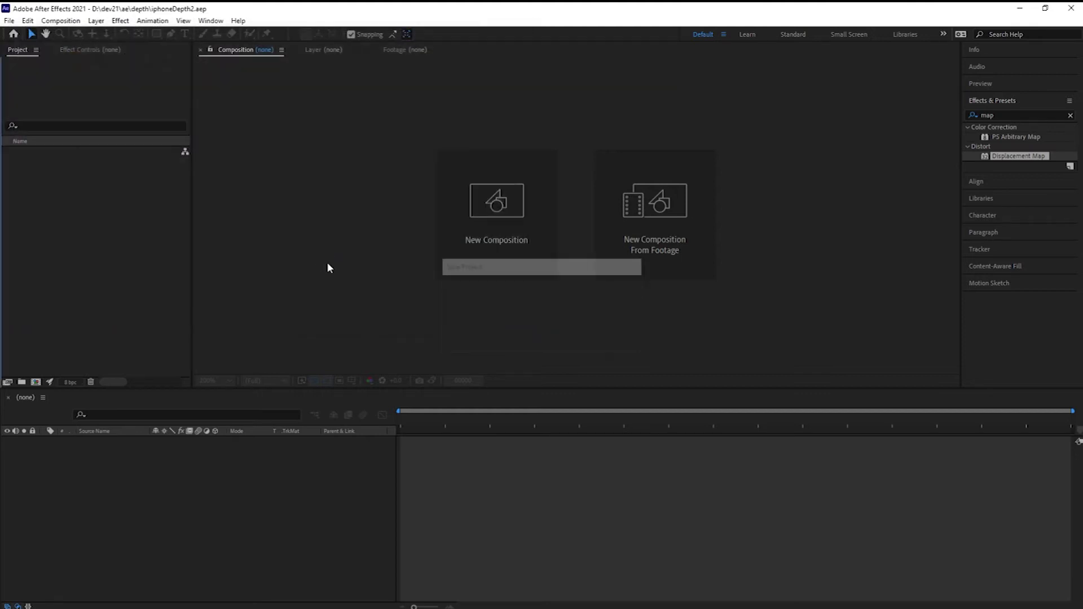
{"action": "left_click", "coordinate": [9, 20]}
Import depth.png and foreground.png into the project
{"action": "mouse_move", "coordinate": [45, 179]}
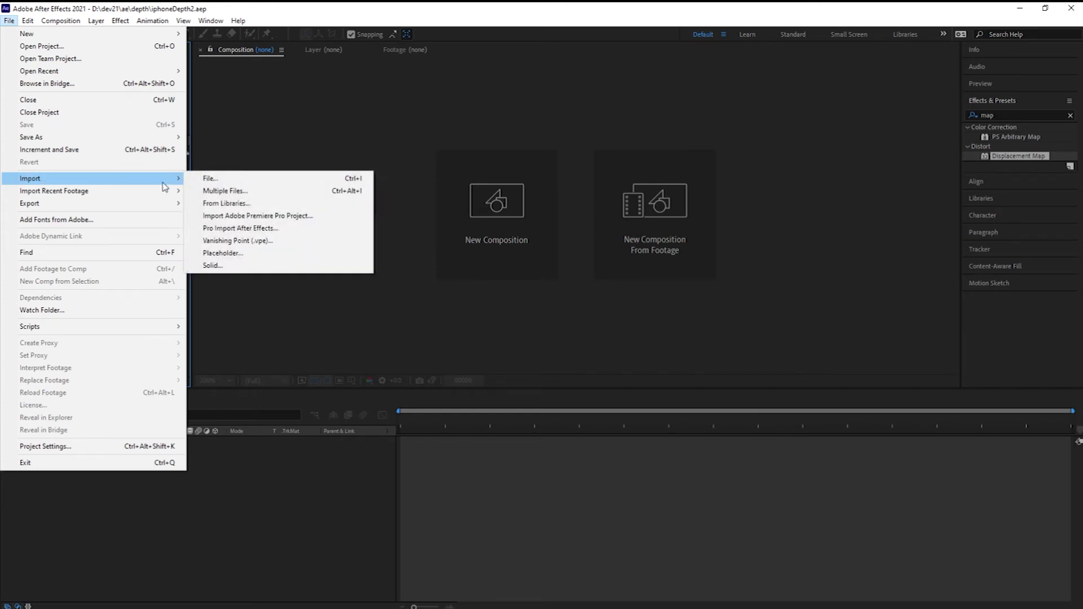
{"action": "left_click", "coordinate": [217, 180]}
{"action": "left_click", "coordinate": [195, 141]}
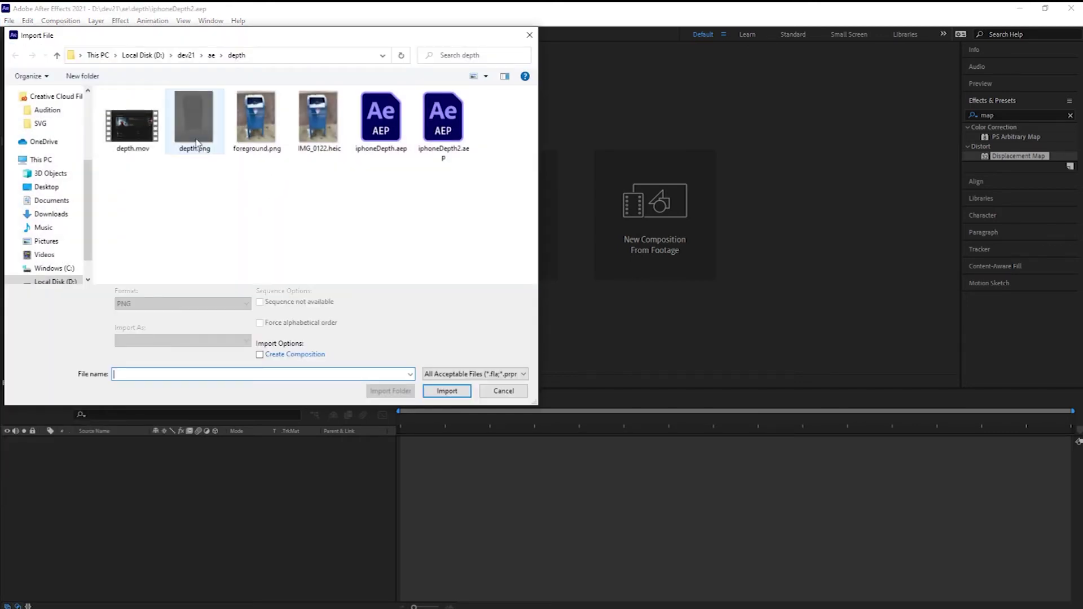
{"action": "left_click", "coordinate": [259, 148], "text": "ctrl"}
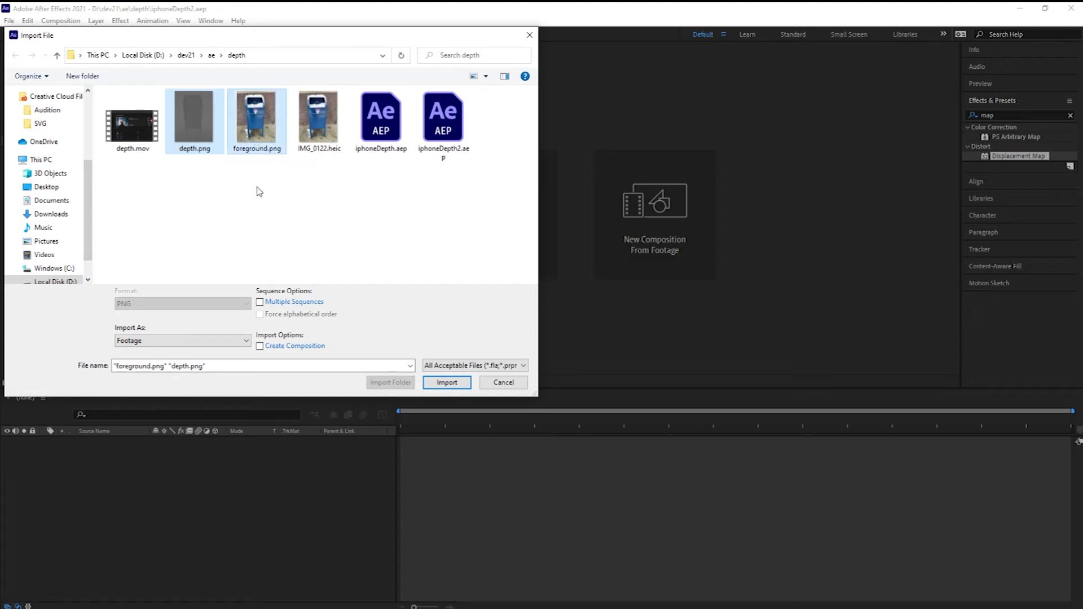
{"action": "left_click", "coordinate": [445, 383]}
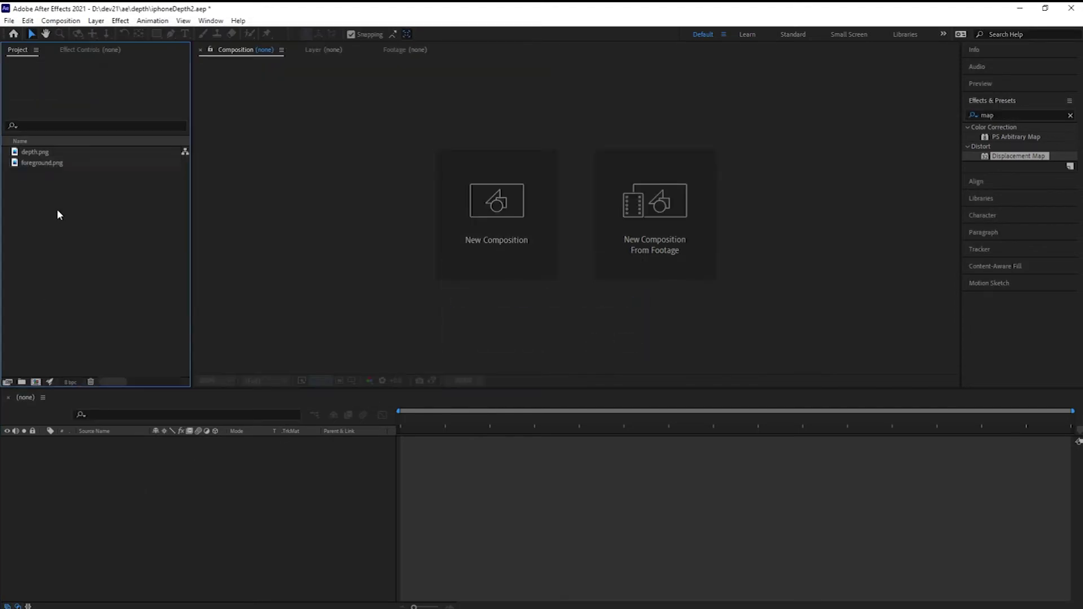
Build a composition from both images with a 10-second still duration
{"action": "left_click_drag", "start_coordinate": [57, 215], "coordinate": [33, 153]}
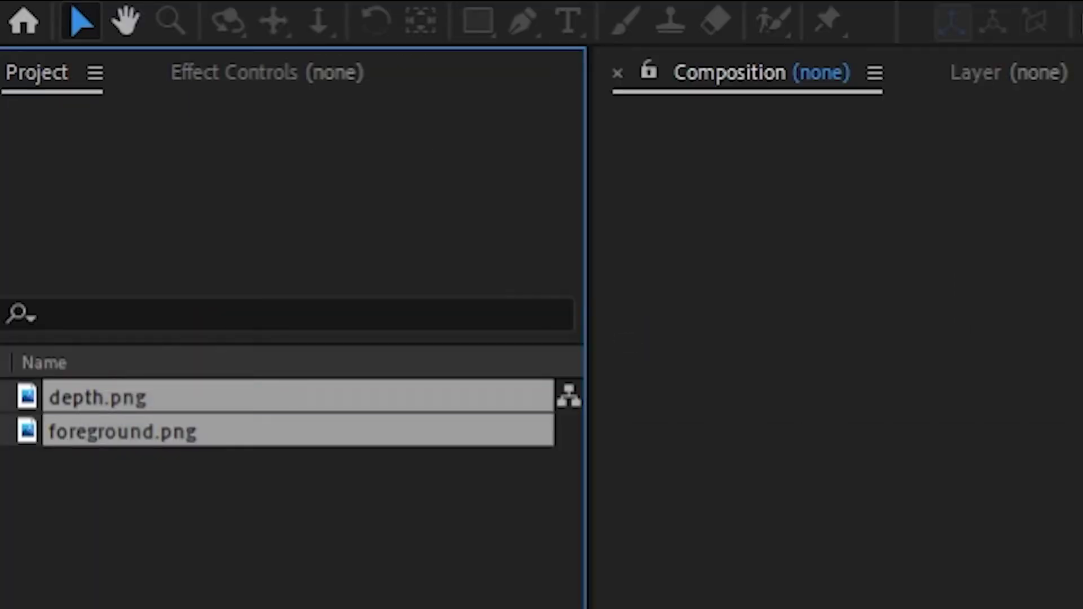
{"action": "left_click_drag", "start_coordinate": [98, 397], "coordinate": [575, 248]}
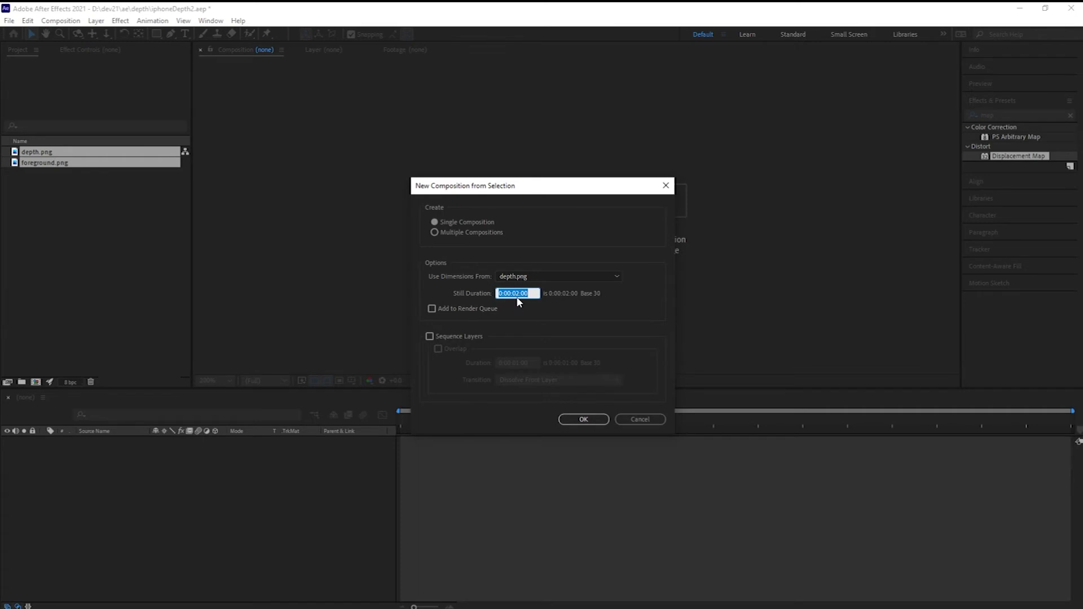
{"action": "left_click", "coordinate": [515, 293]}
{"action": "key", "text": "BackSpace"}
{"action": "type", "text": "10"}
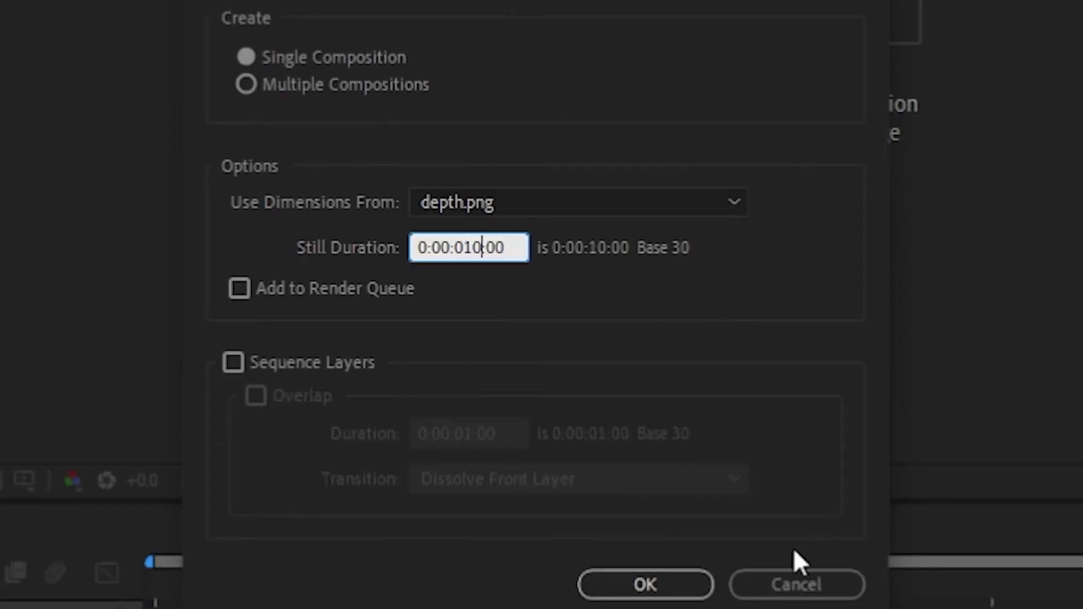
{"action": "left_click", "coordinate": [640, 586]}
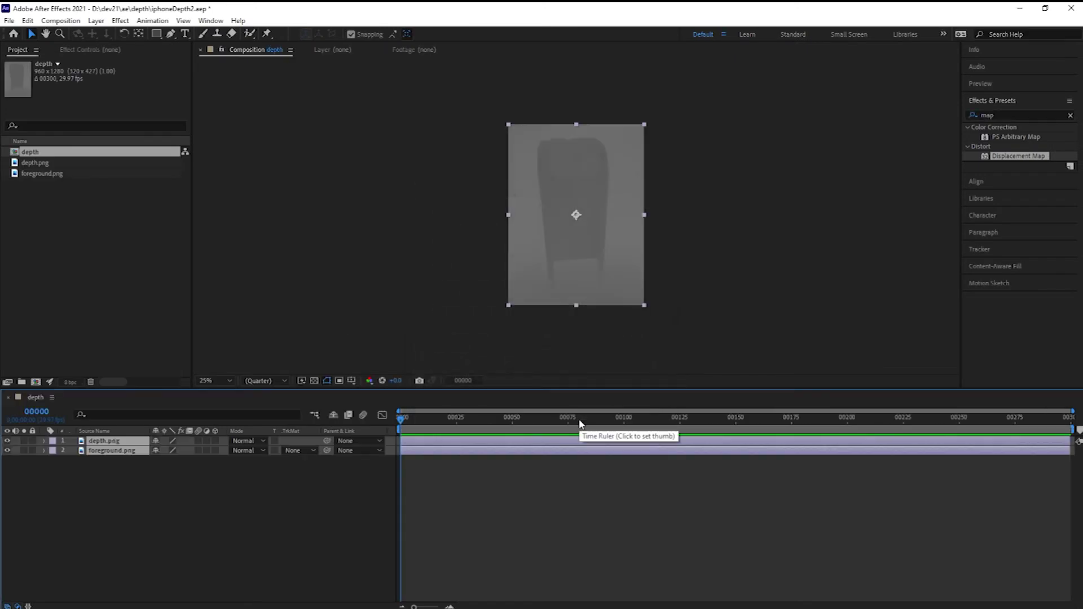
Drag Distort > Displacement Map onto foreground.png, toggling the depth layer's visibility to check
{"action": "left_click", "coordinate": [98, 443]}
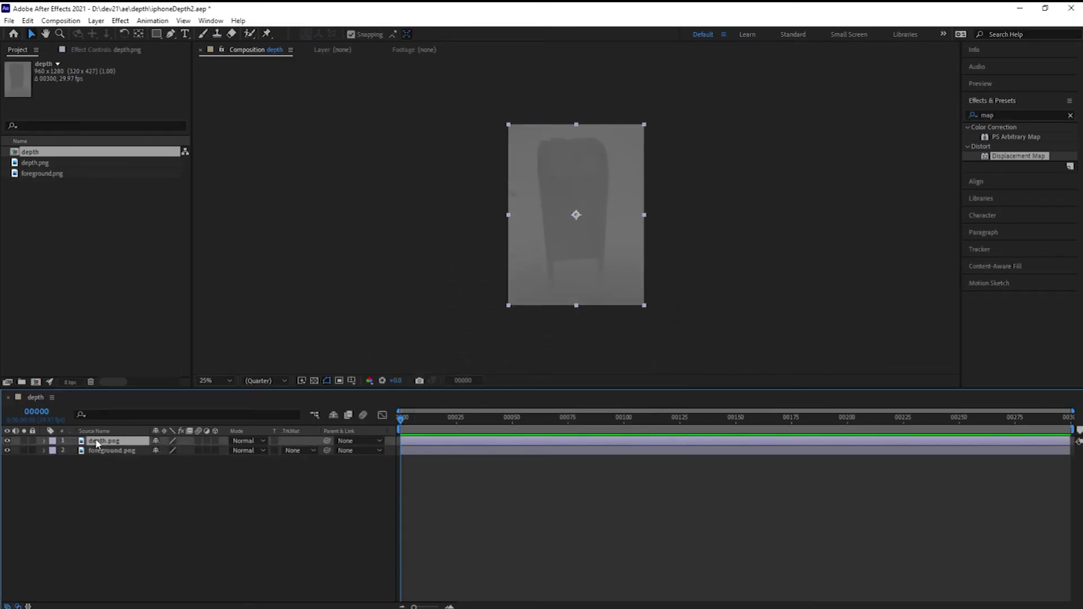
{"action": "left_click", "coordinate": [7, 441]}
{"action": "left_click", "coordinate": [7, 441]}
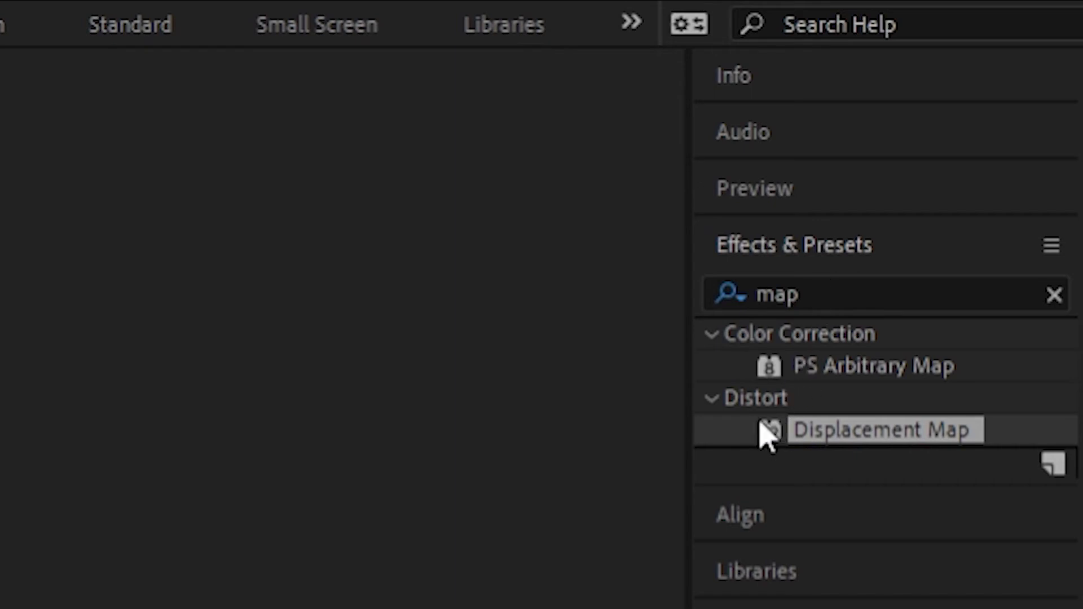
{"action": "left_click_drag", "start_coordinate": [770, 437], "coordinate": [103, 458]}
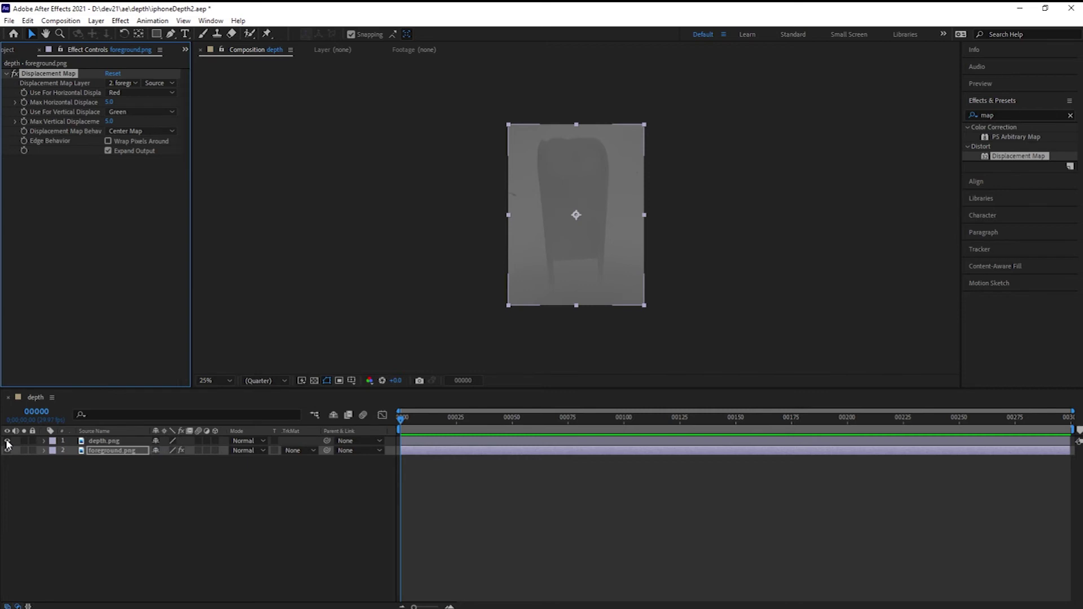
{"action": "left_click", "coordinate": [8, 441]}
{"action": "left_click", "coordinate": [8, 441]}
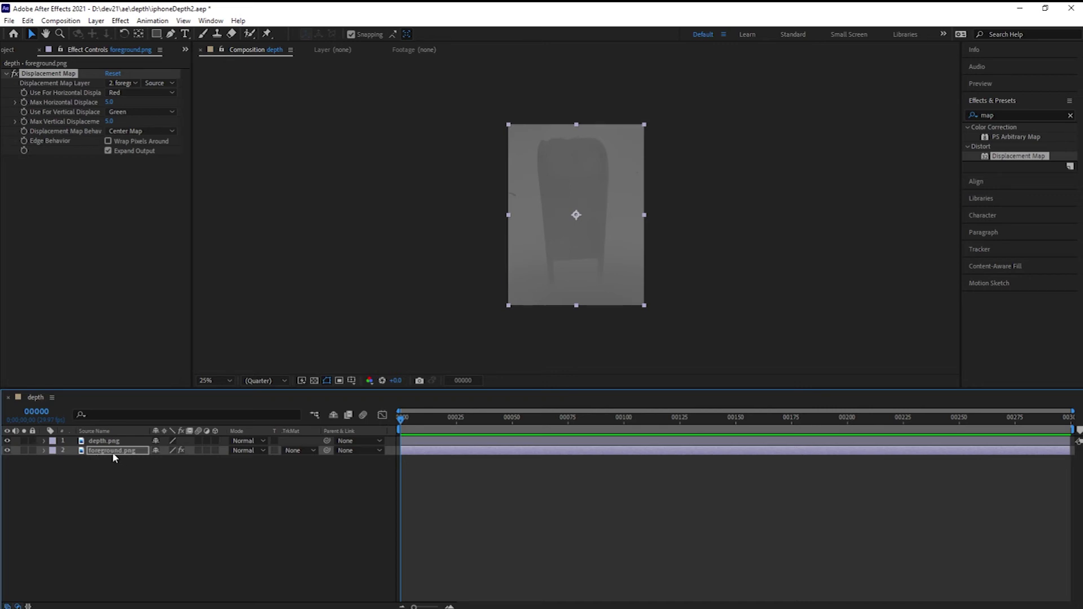
{"action": "left_click", "coordinate": [63, 139]}
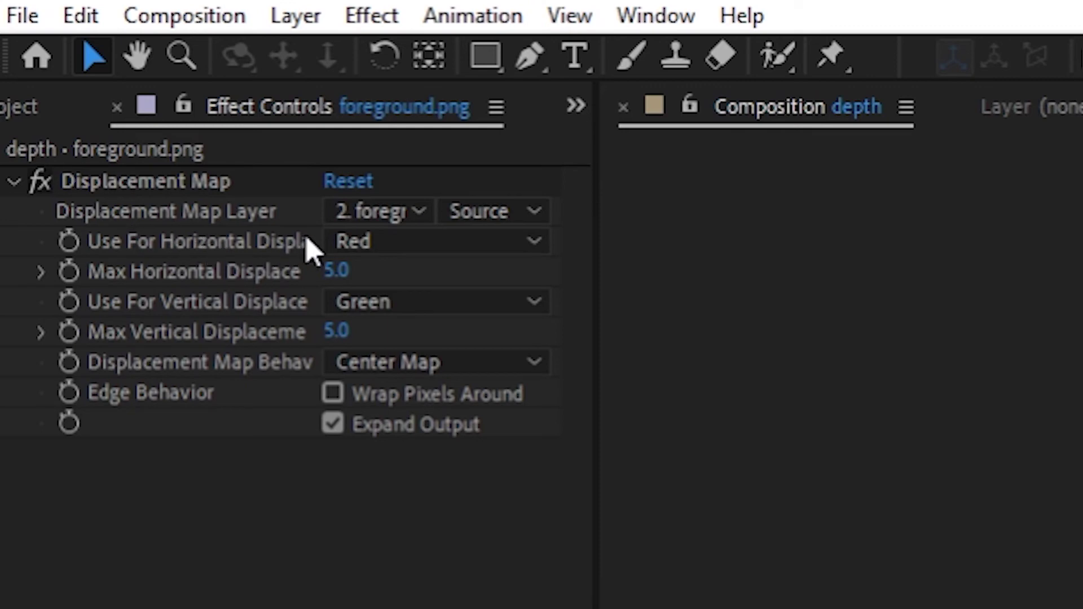
Set Displacement Map Layer to 1. depth.png and hide the depth layer
{"action": "left_click", "coordinate": [394, 217]}
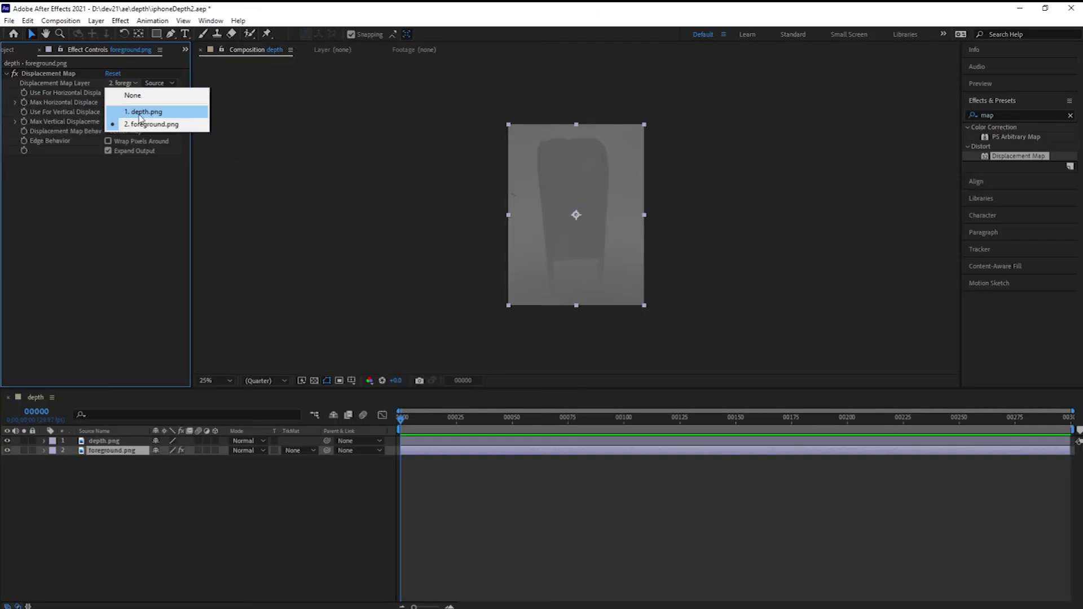
{"action": "left_click", "coordinate": [142, 112]}
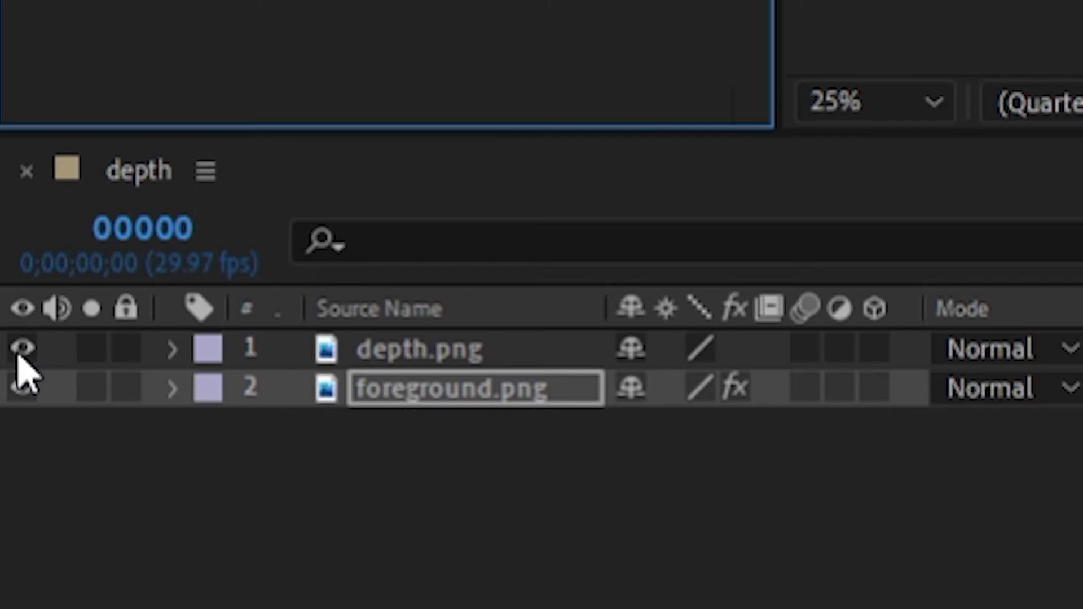
{"action": "left_click", "coordinate": [22, 349]}
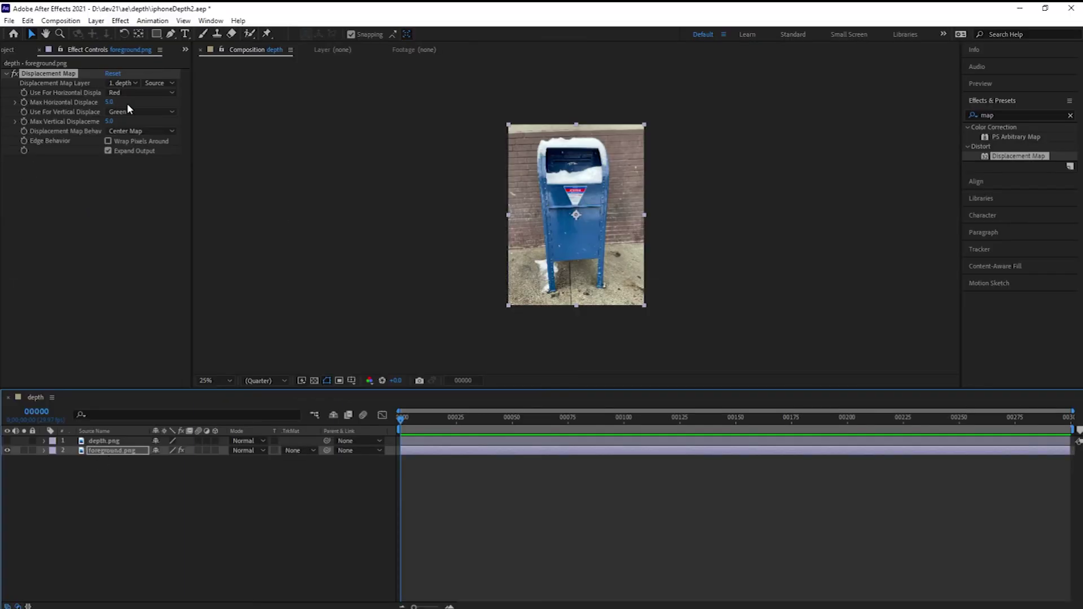
Set Use For Horizontal and Use For Vertical Displacement both to Luminance
{"action": "left_click", "coordinate": [125, 92]}
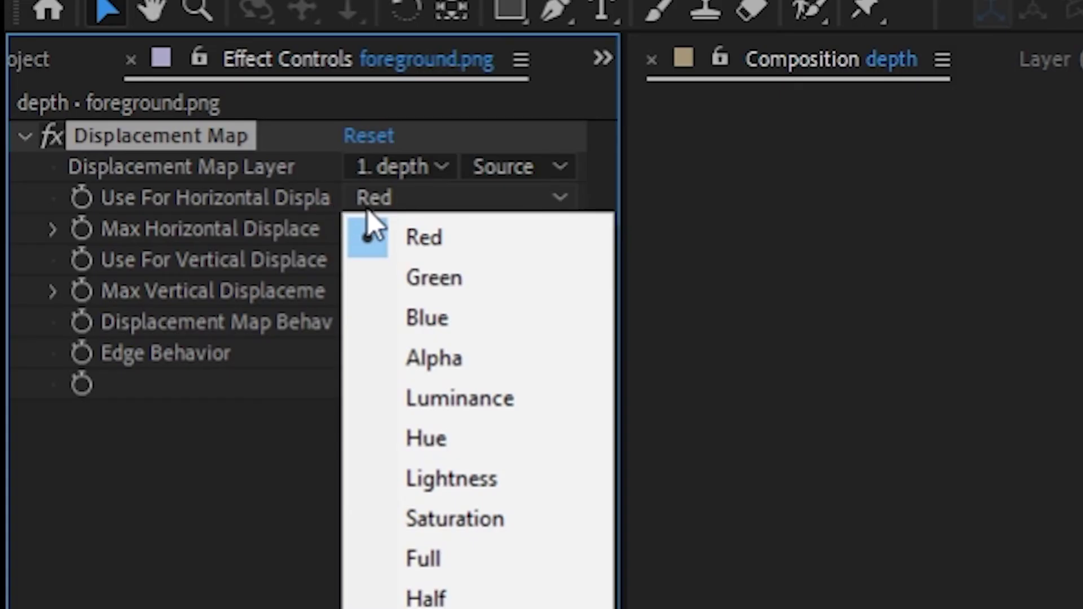
{"action": "left_click", "coordinate": [461, 399]}
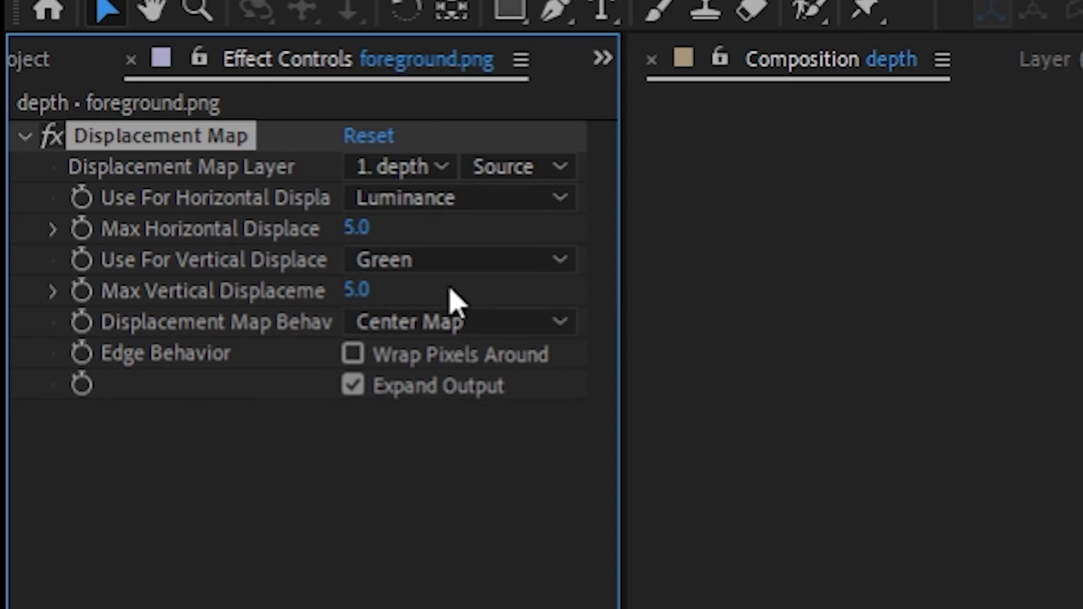
{"action": "left_click", "coordinate": [446, 261]}
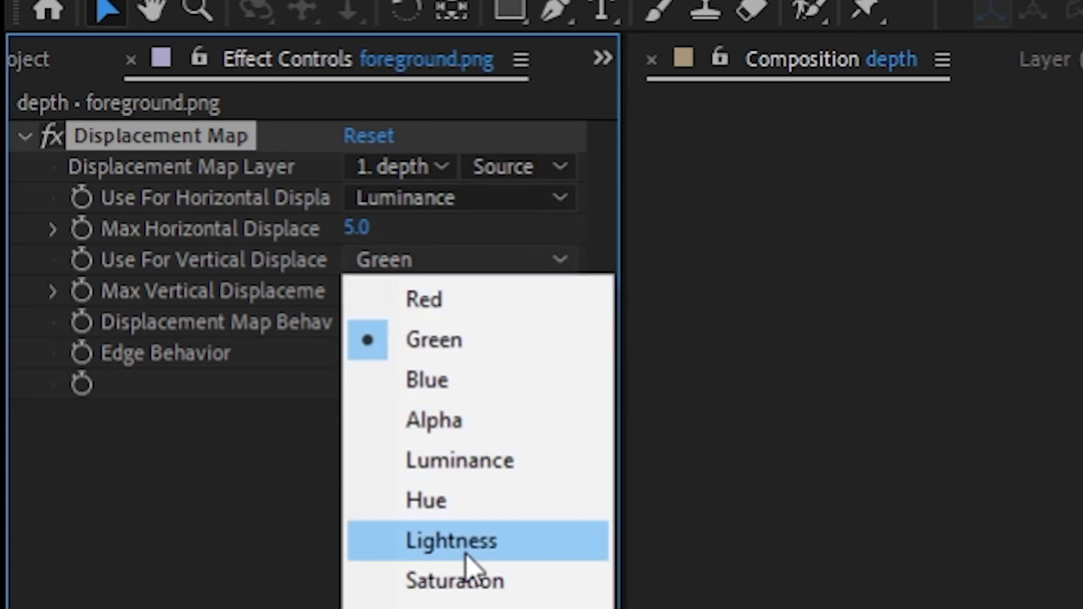
{"action": "left_click", "coordinate": [465, 463]}
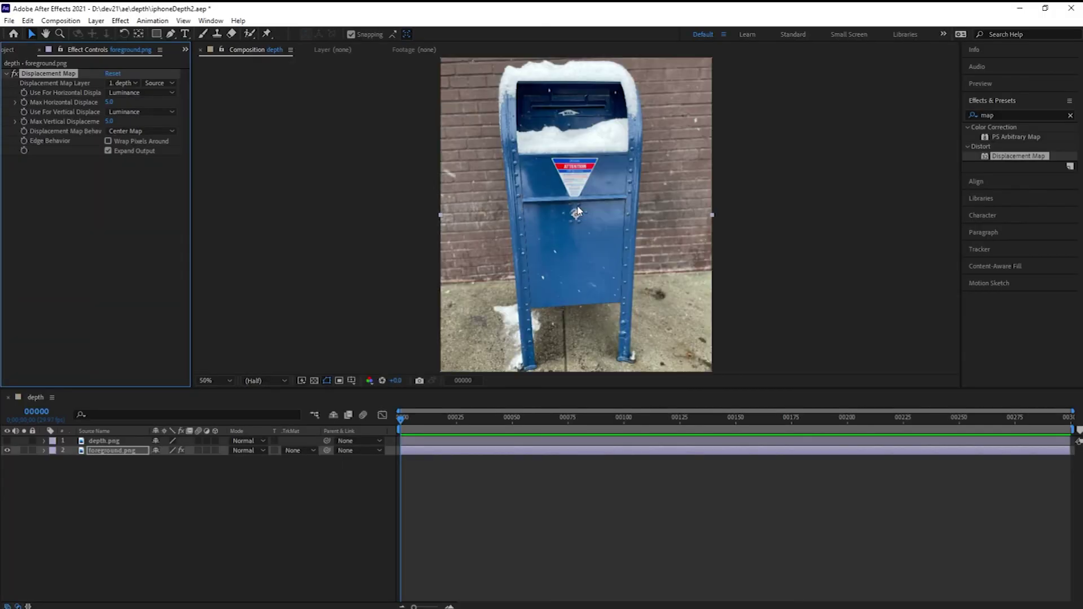
Enlarge the composition viewer and adjust the maximum vertical displacement
{"action": "left_click_drag", "start_coordinate": [577, 212], "coordinate": [573, 222]}
{"action": "left_click_drag", "start_coordinate": [557, 387], "coordinate": [553, 478]}
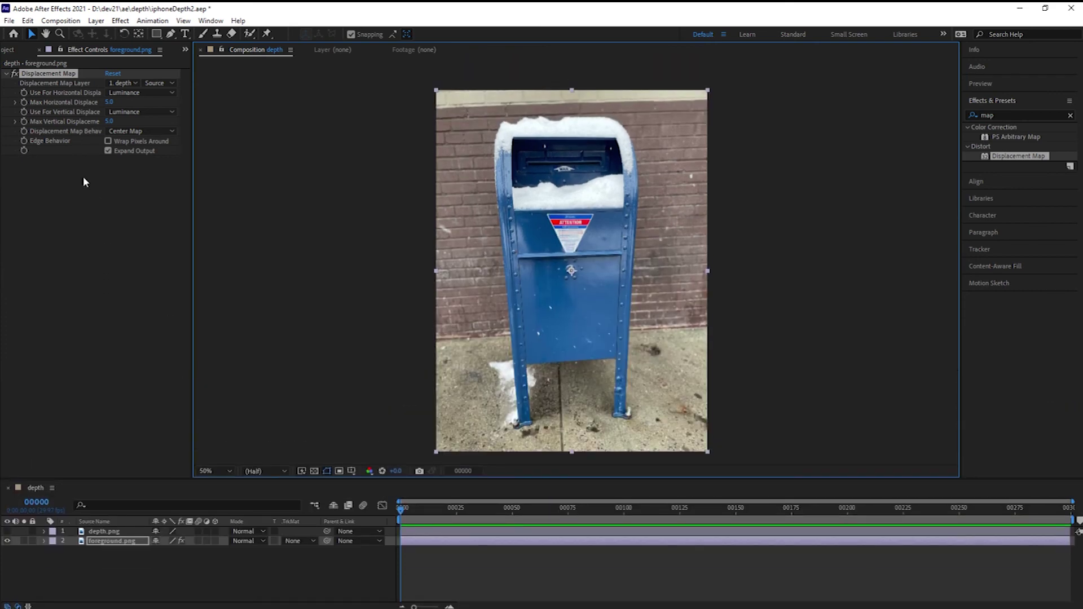
{"action": "left_click", "coordinate": [79, 152]}
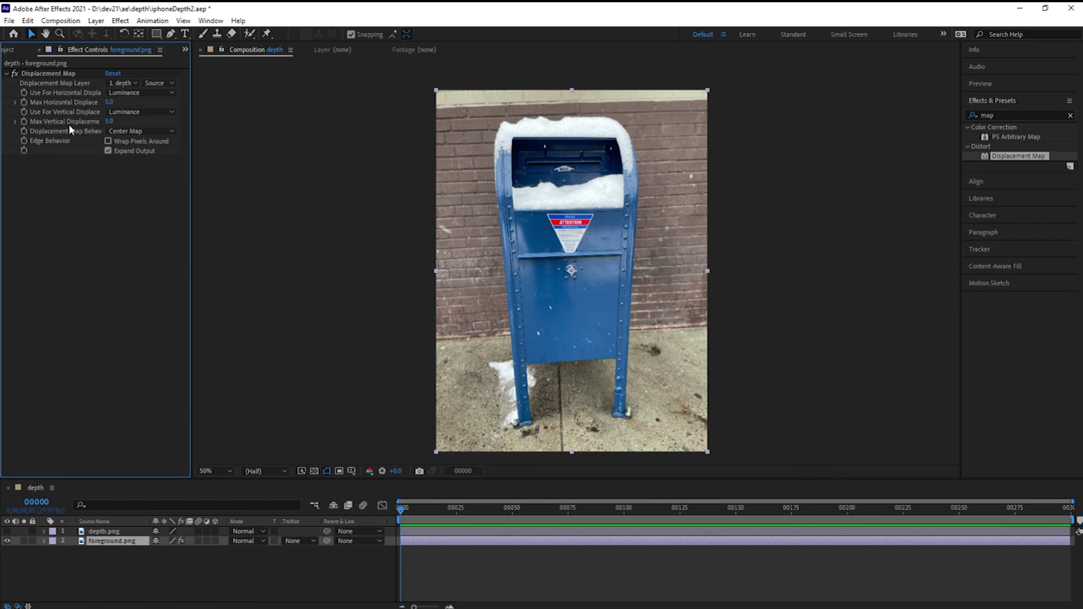
{"action": "mouse_move", "coordinate": [108, 125]}
{"action": "left_mouse_down"}
{"action": "mouse_move", "coordinate": [81, 131]}
{"action": "mouse_move", "coordinate": [157, 137]}
{"action": "mouse_move", "coordinate": [104, 133]}
{"action": "left_mouse_up"}
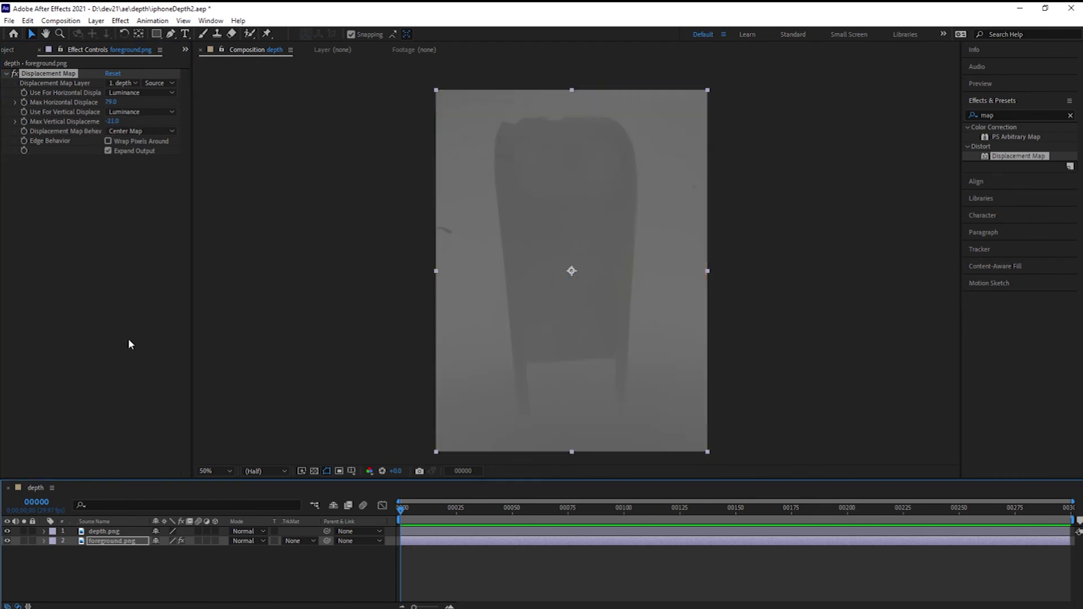
Turn off depth.png's visibility to view the displaced mailbox photo
{"action": "left_click", "coordinate": [8, 531]}
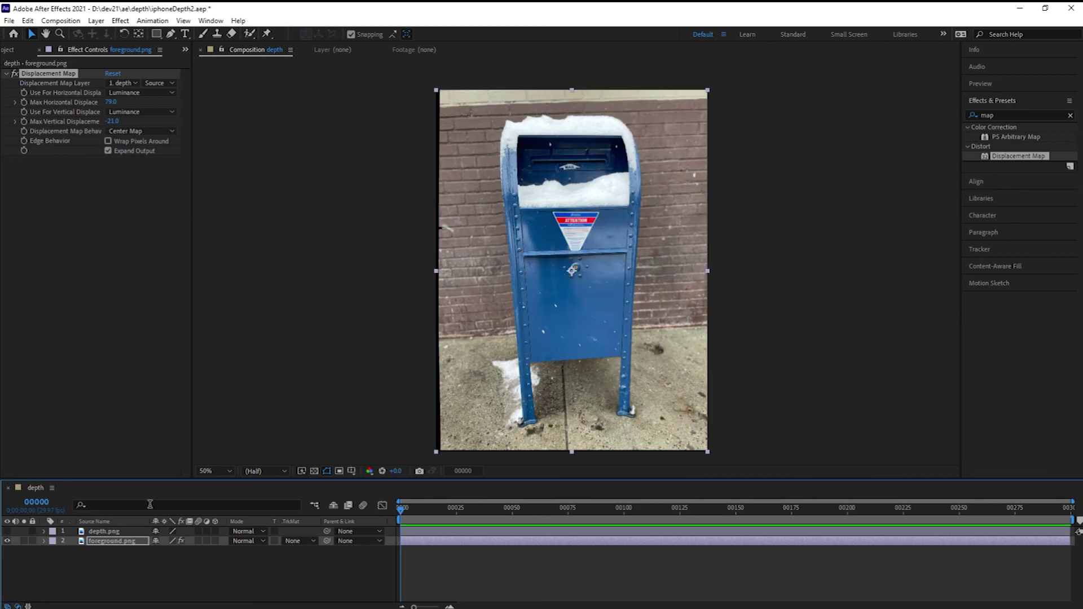